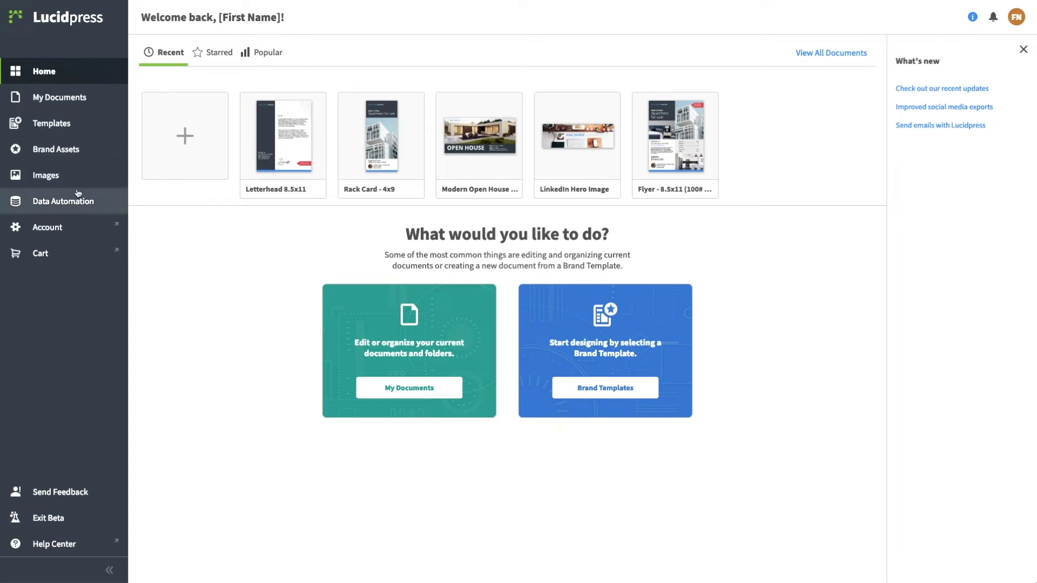
- Switch the dashboard to Popular templates and look through the notifications list
click(220, 60)
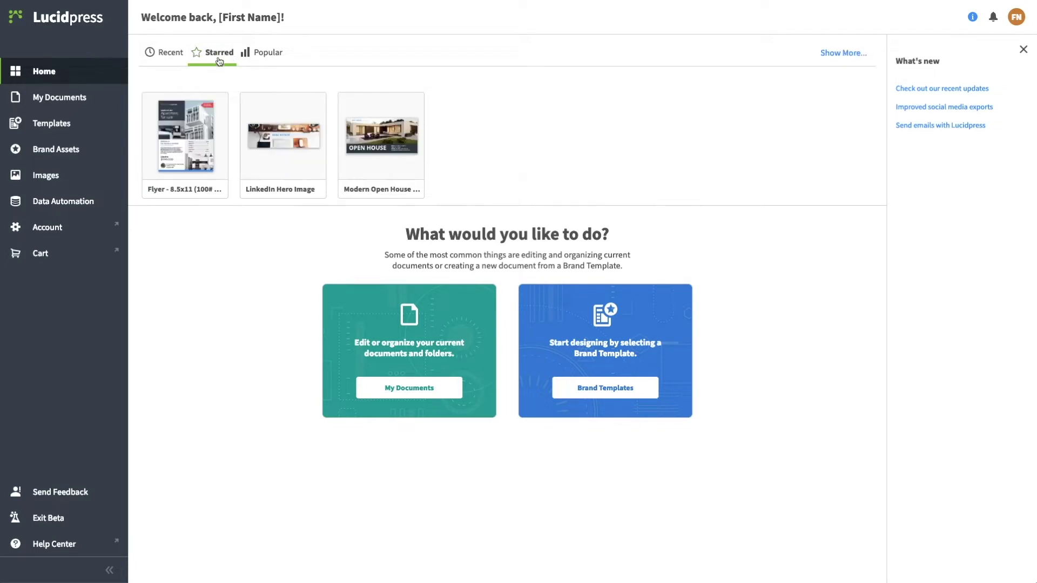
click(269, 56)
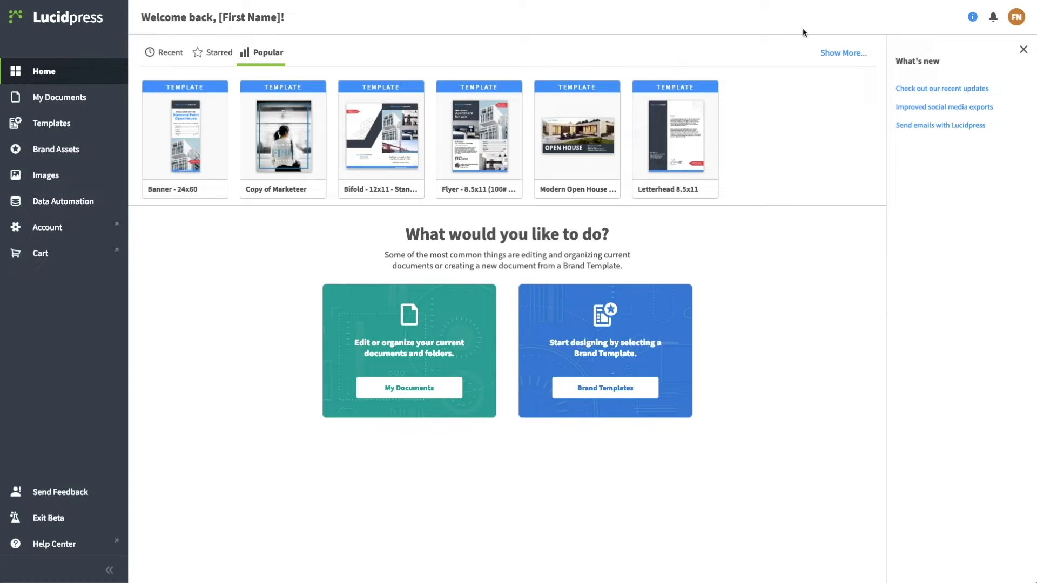
click(994, 18)
scroll(967, 91, down, 5)
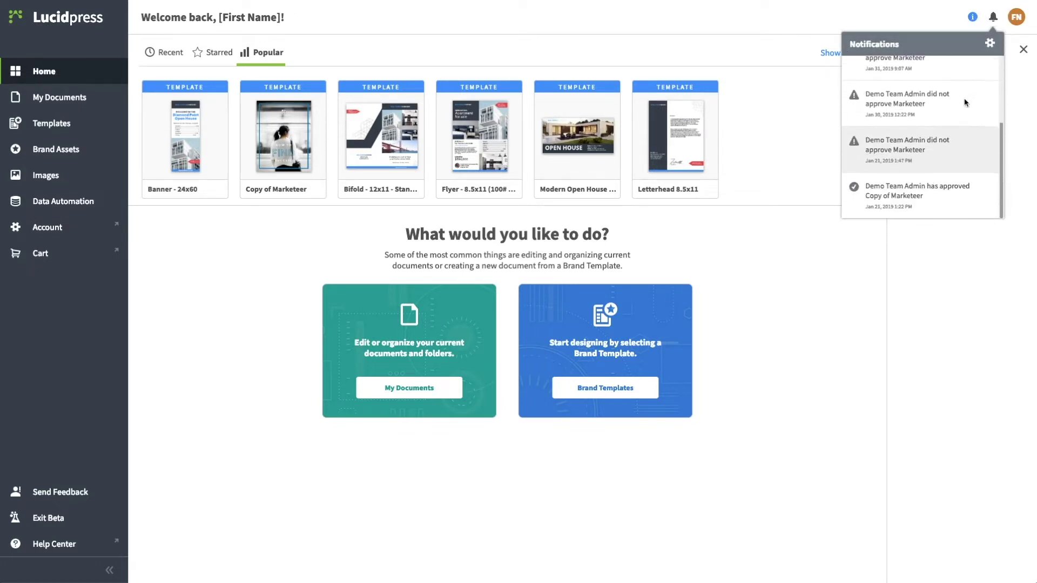
scroll(966, 102, up, 3)
- Check the account menu, close it, and go to My Documents
click(1016, 17)
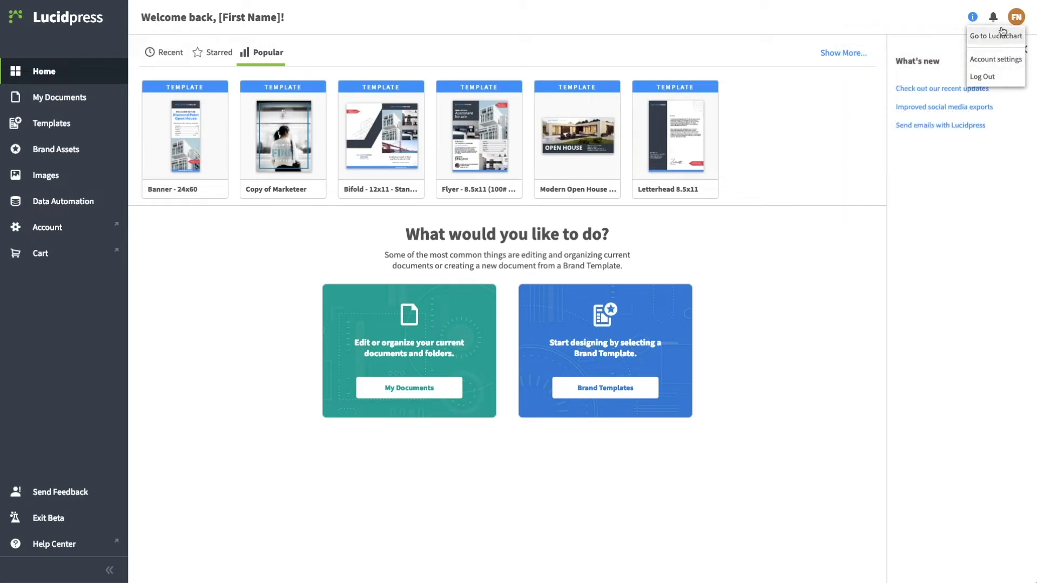
click(708, 31)
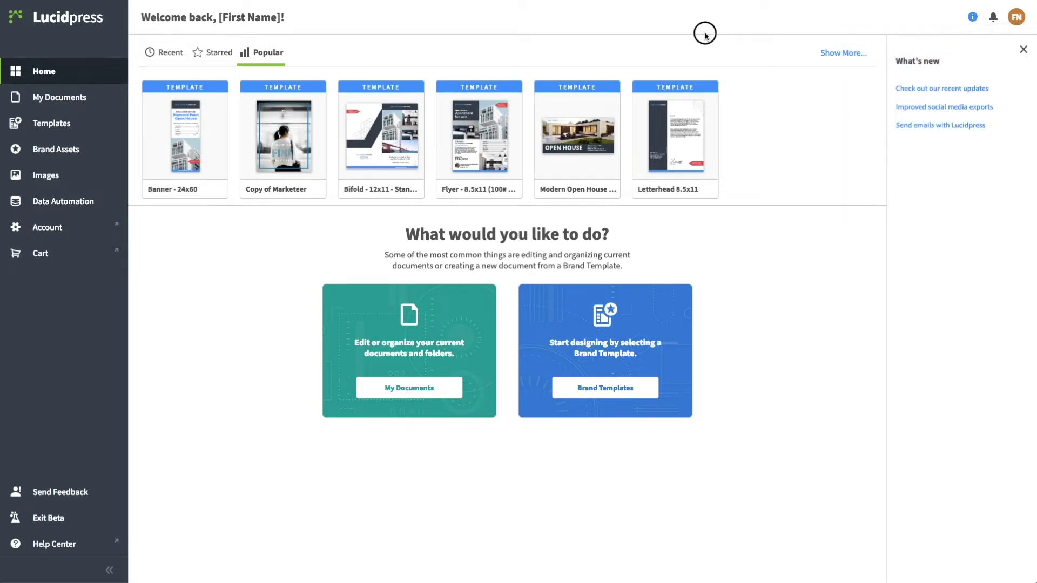
click(60, 97)
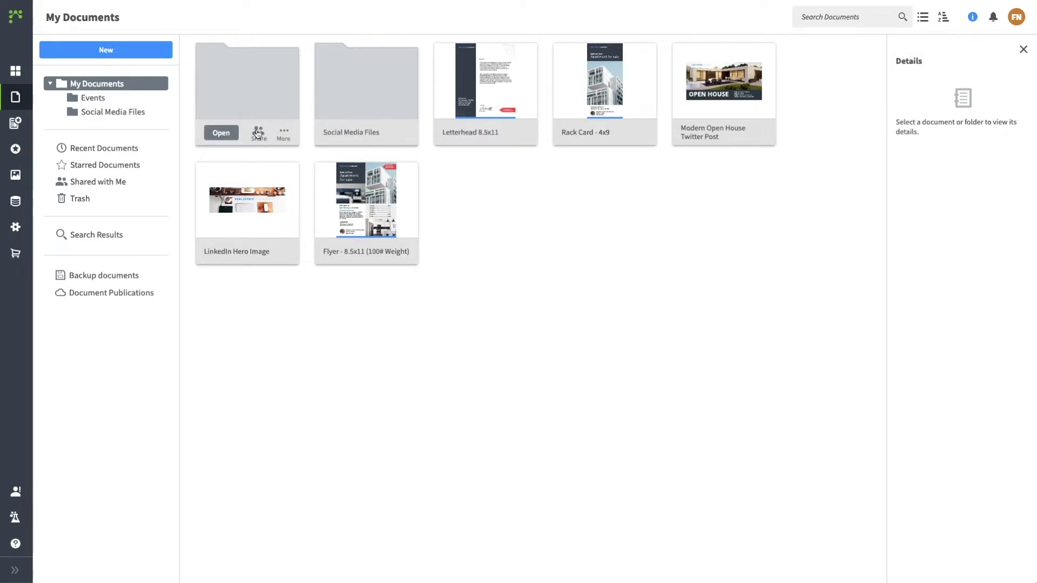
- Share the Events folder with the Customer Success and Marketing groups and the account owner
click(258, 135)
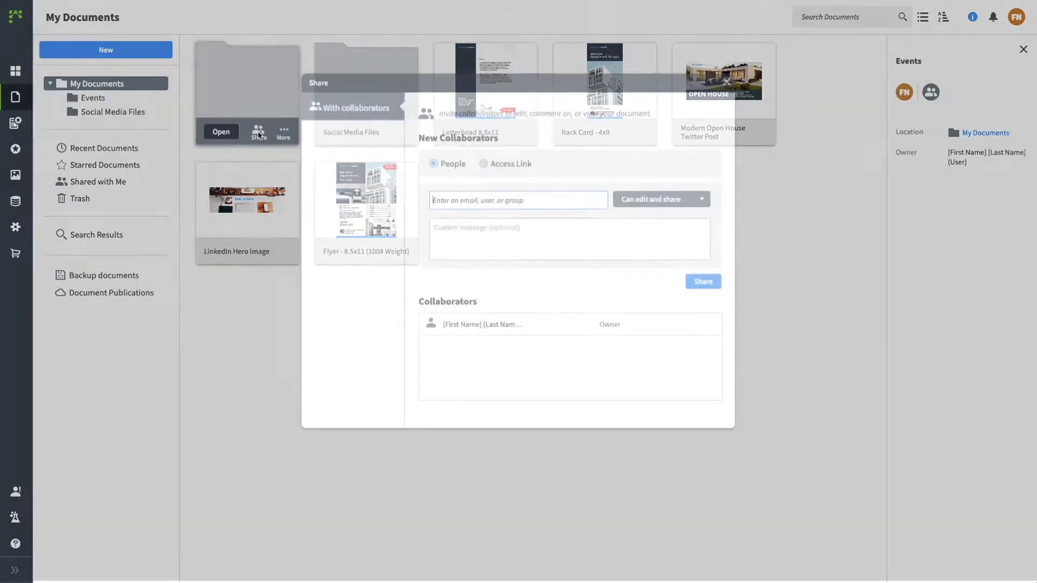
click(449, 200)
text(cu)
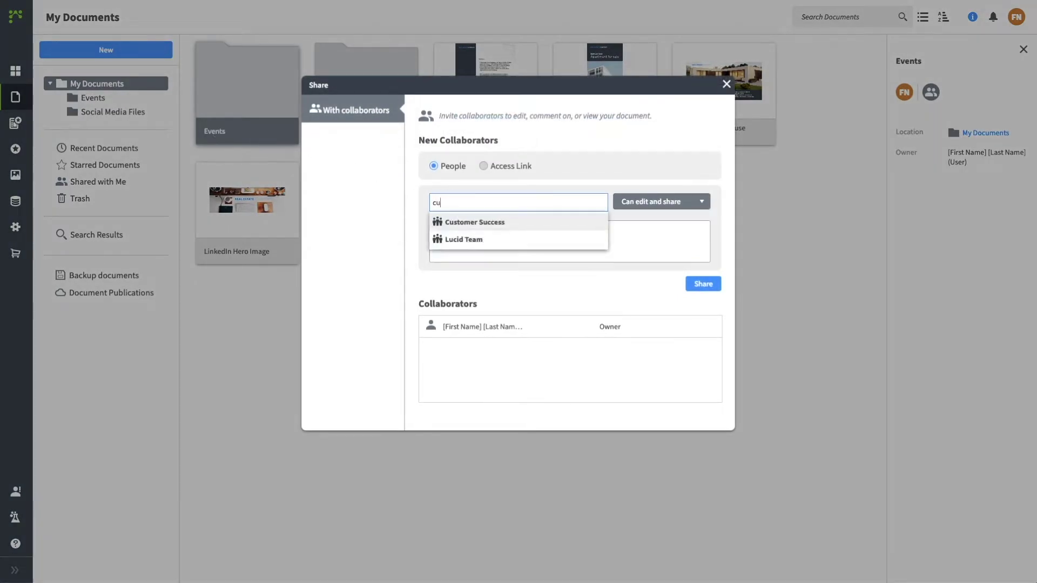
key(Return)
text(ma)
key(Return)
text(su)
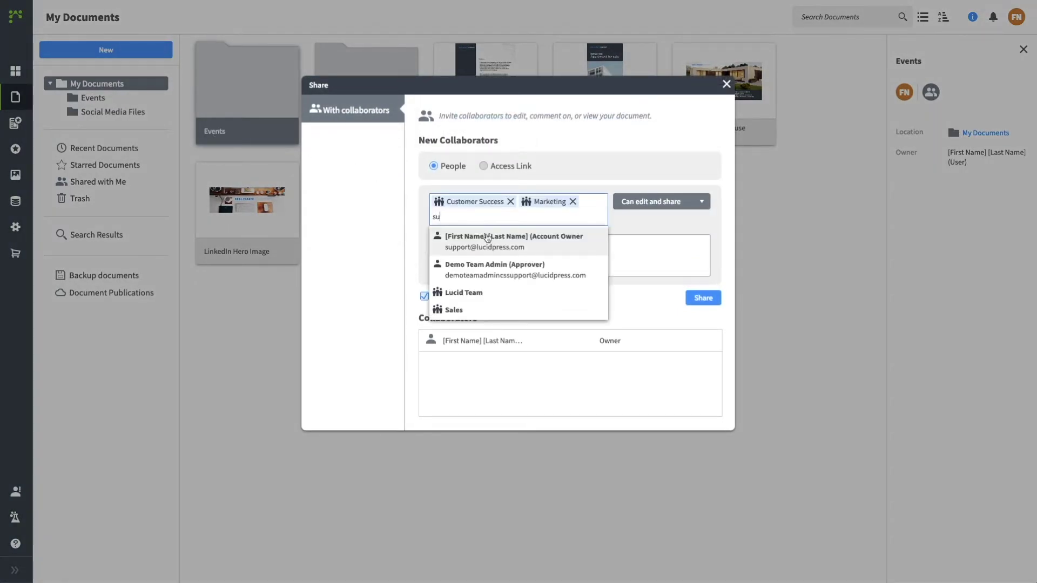
click(487, 238)
click(703, 298)
key(Escape)
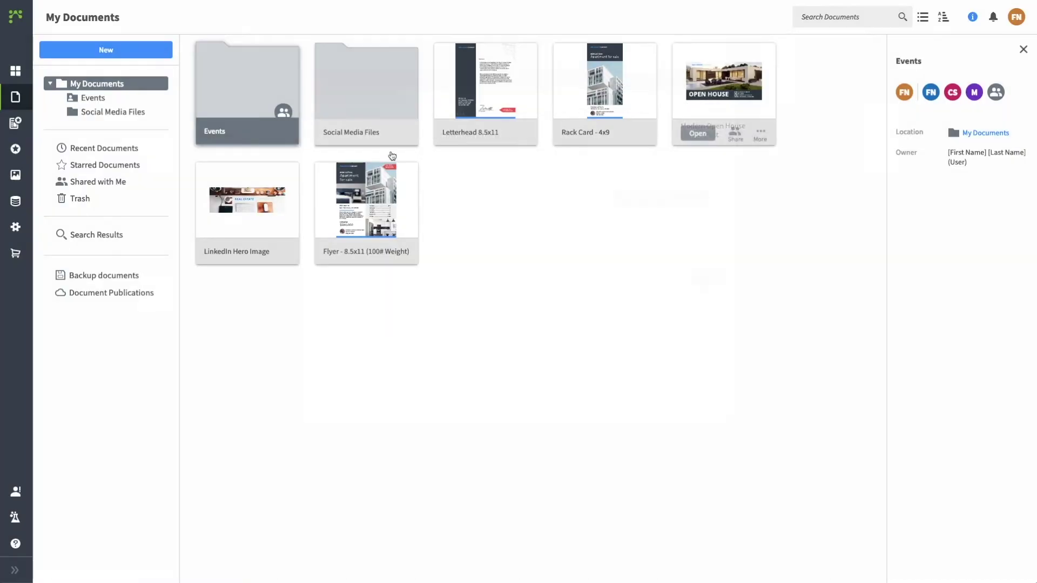
mouse_move(260, 90)
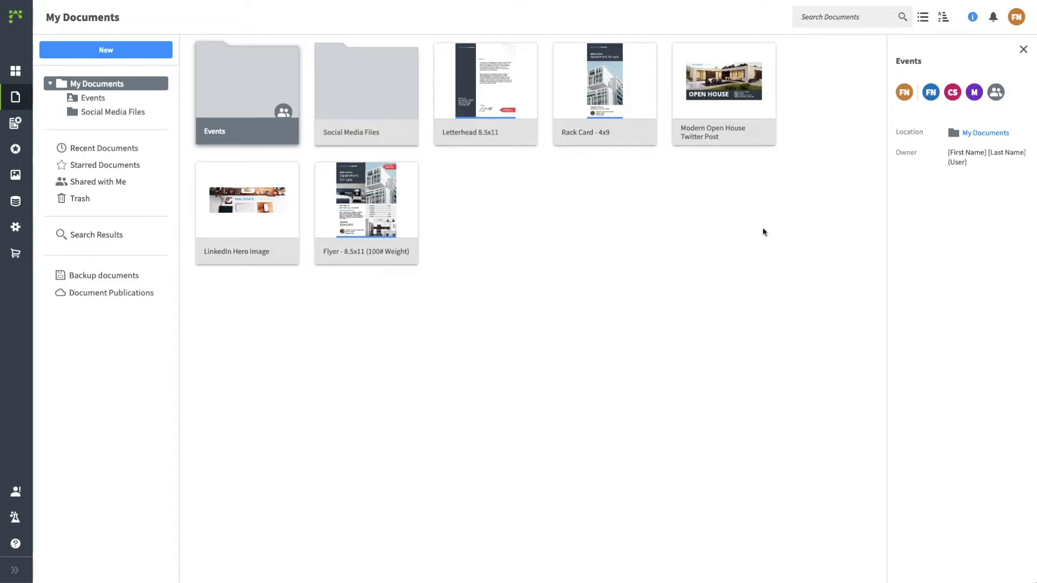
- Browse the Recent, Starred and Shared with Me views, then return to My Documents
click(734, 250)
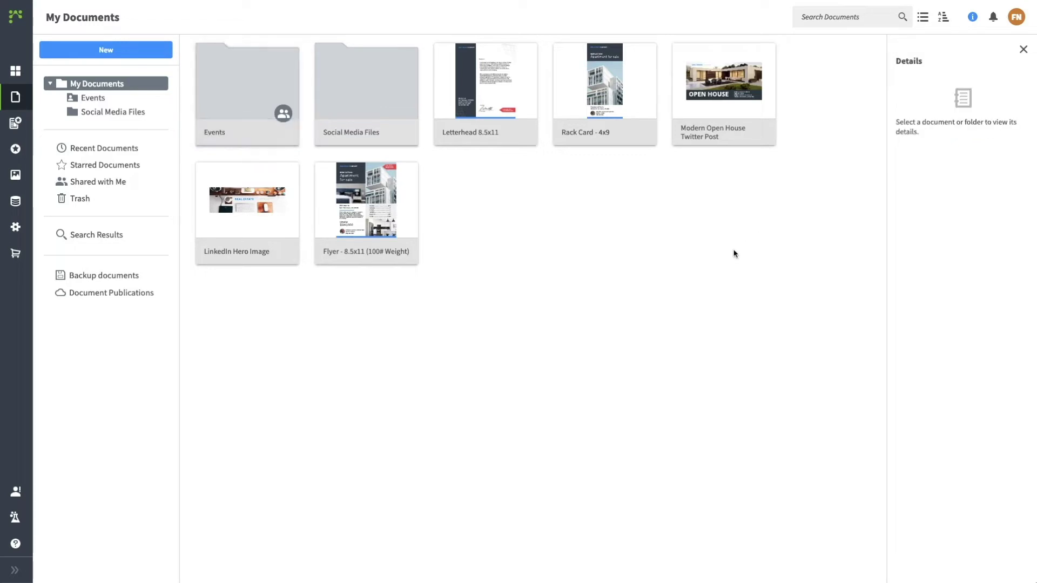
click(103, 149)
click(104, 166)
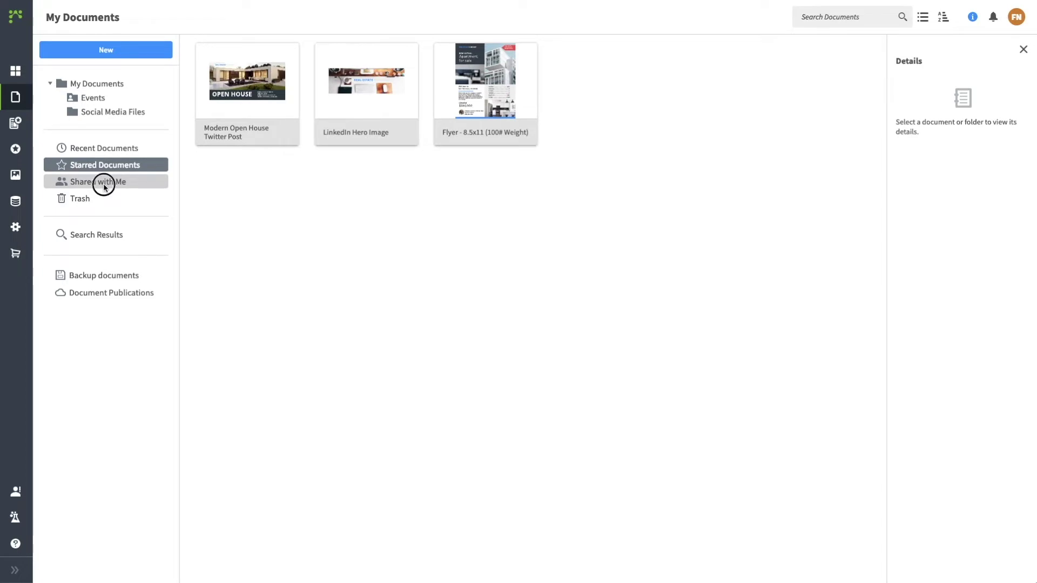
click(105, 183)
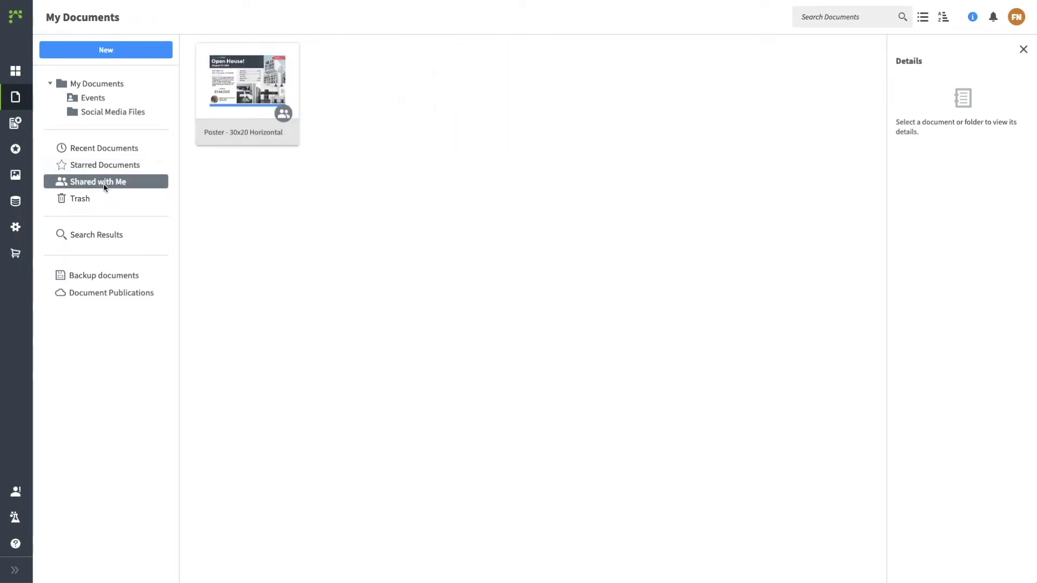
click(99, 84)
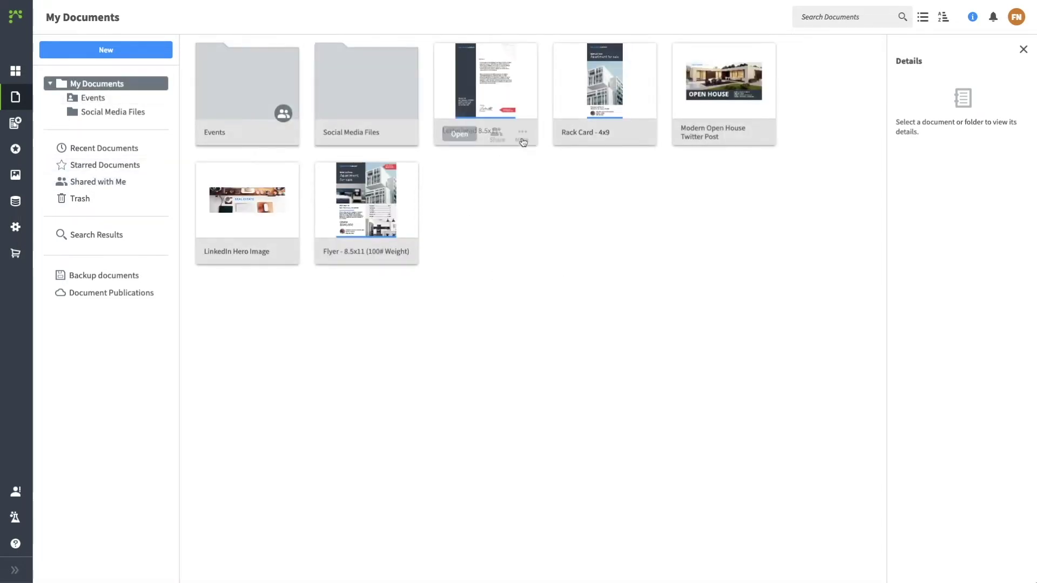
- Star the Letterhead 8.5x11 document and delete it
click(522, 140)
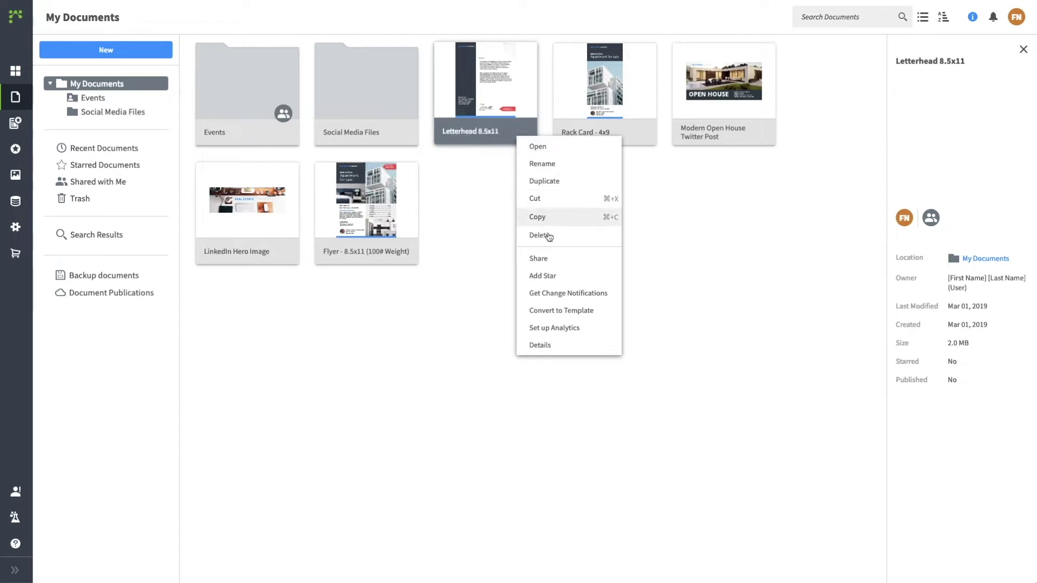
click(548, 276)
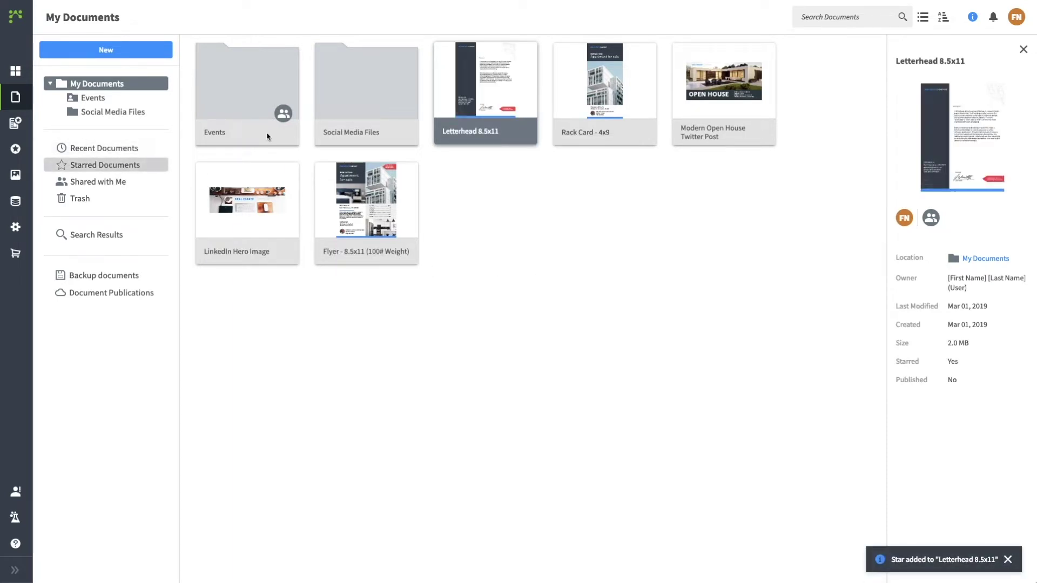
click(524, 139)
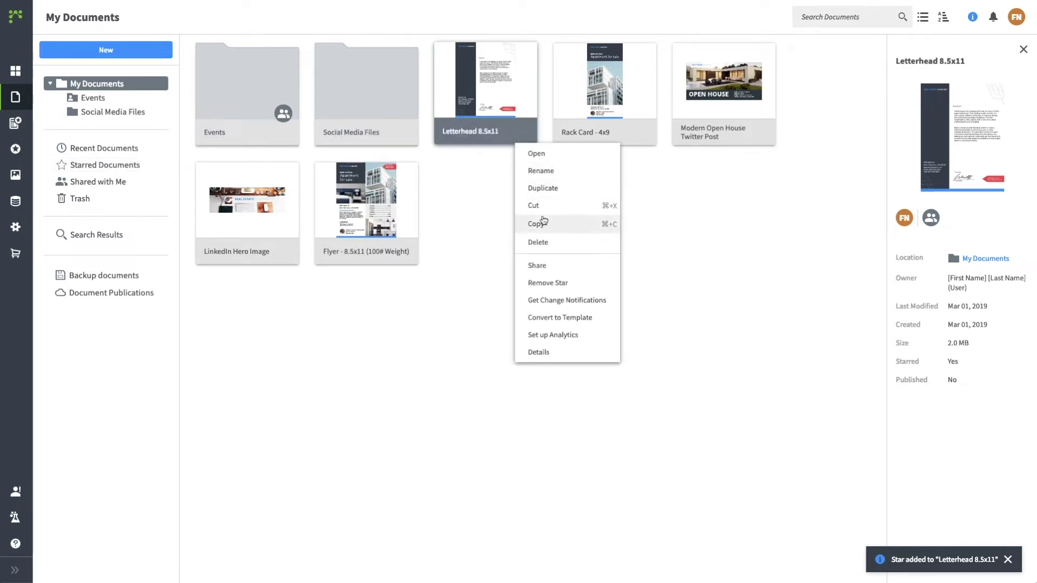
key(Escape)
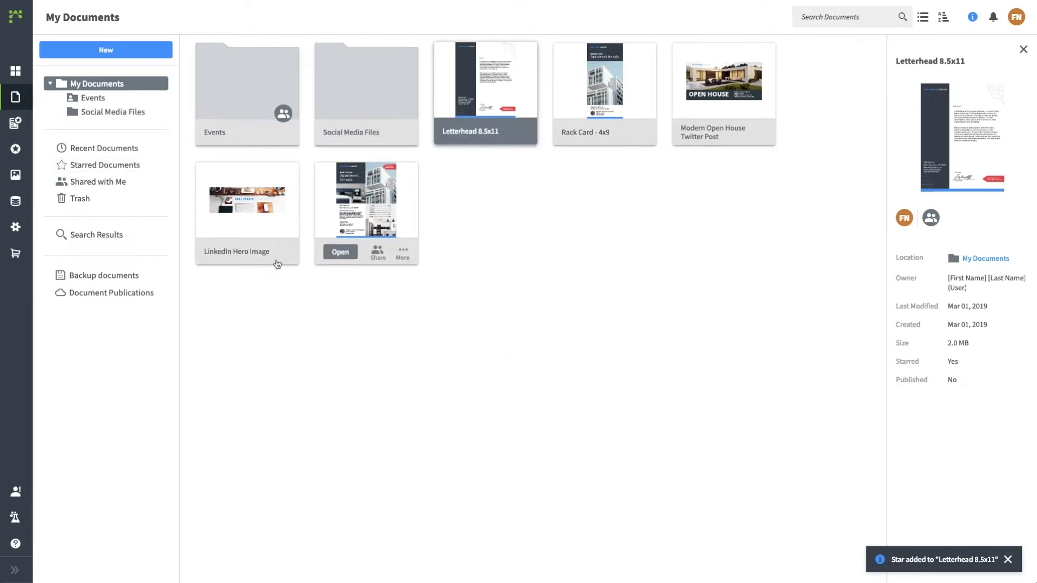
- Restore Letterhead 8.5x11 from the Trash and go back to My Documents
click(103, 199)
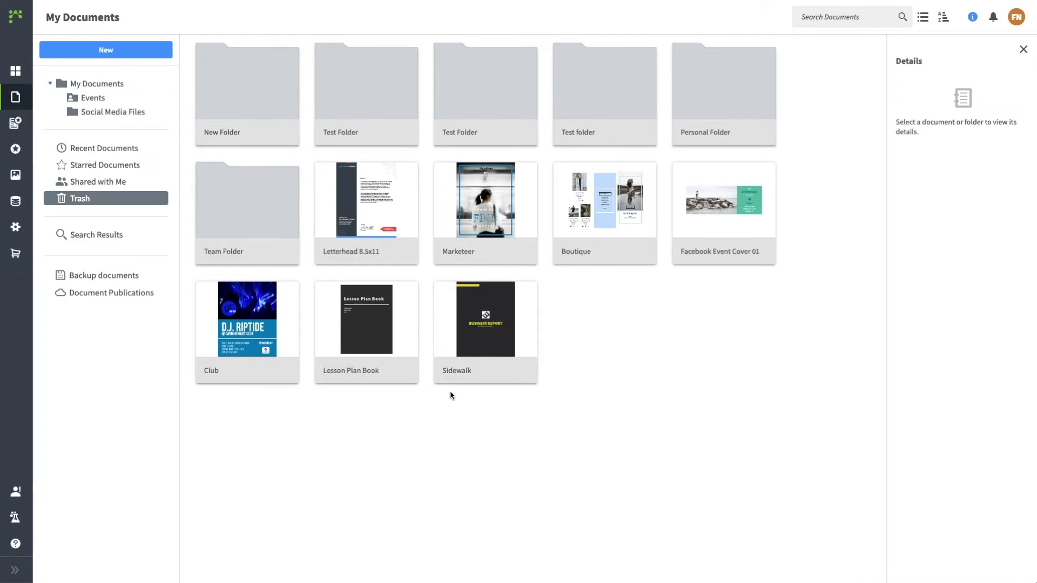
mouse_move(342, 195)
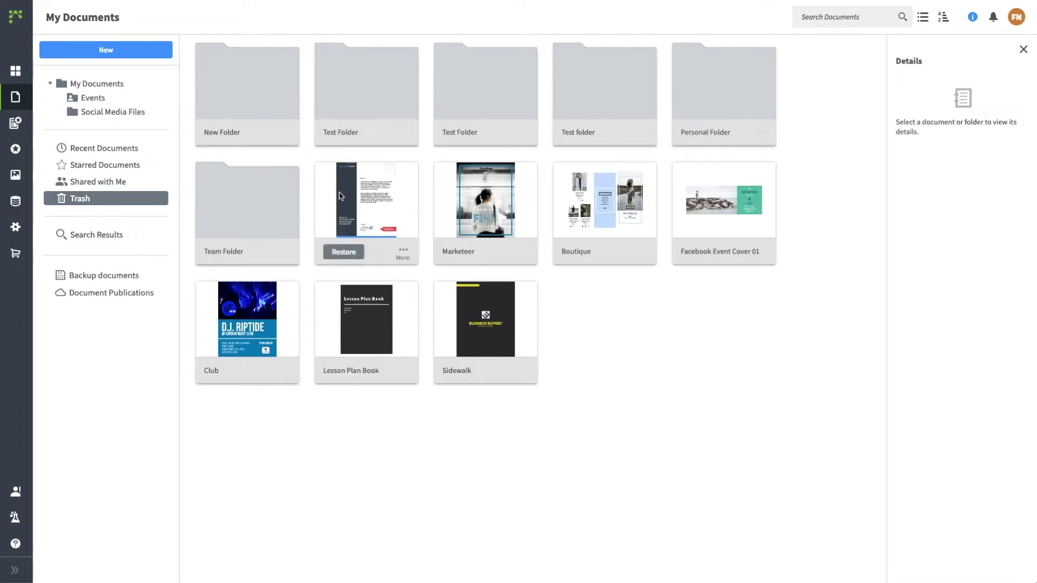
click(343, 252)
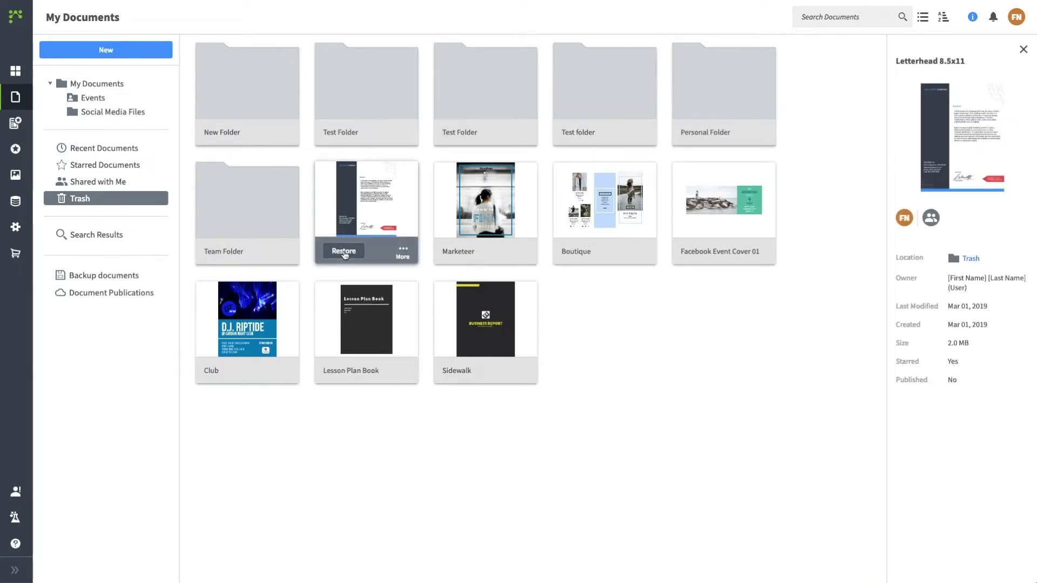
click(344, 251)
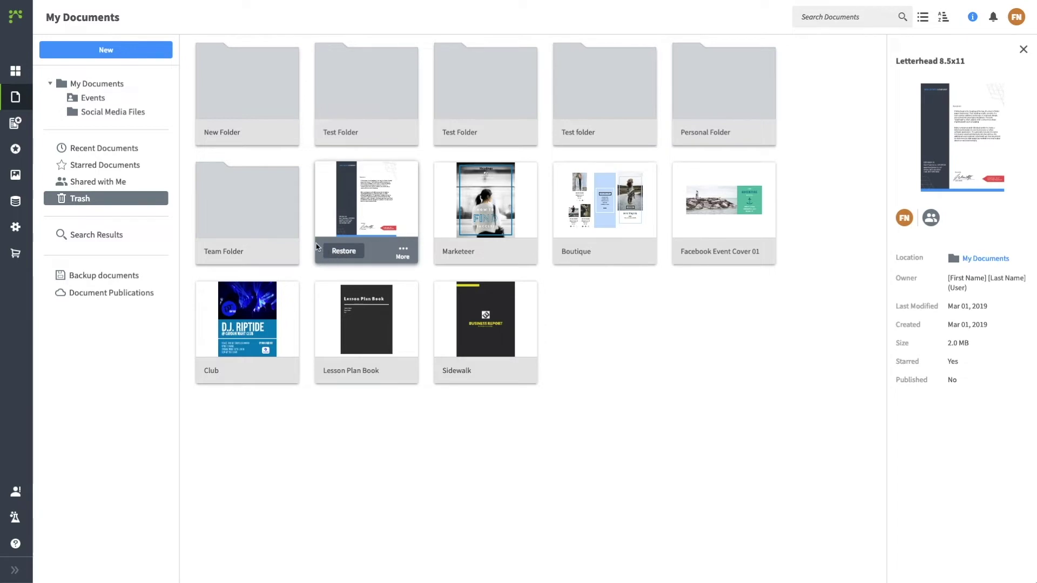
click(94, 85)
- Search documents for 'rack' to surface Rack Card - 4x9, then clear the search
click(847, 17)
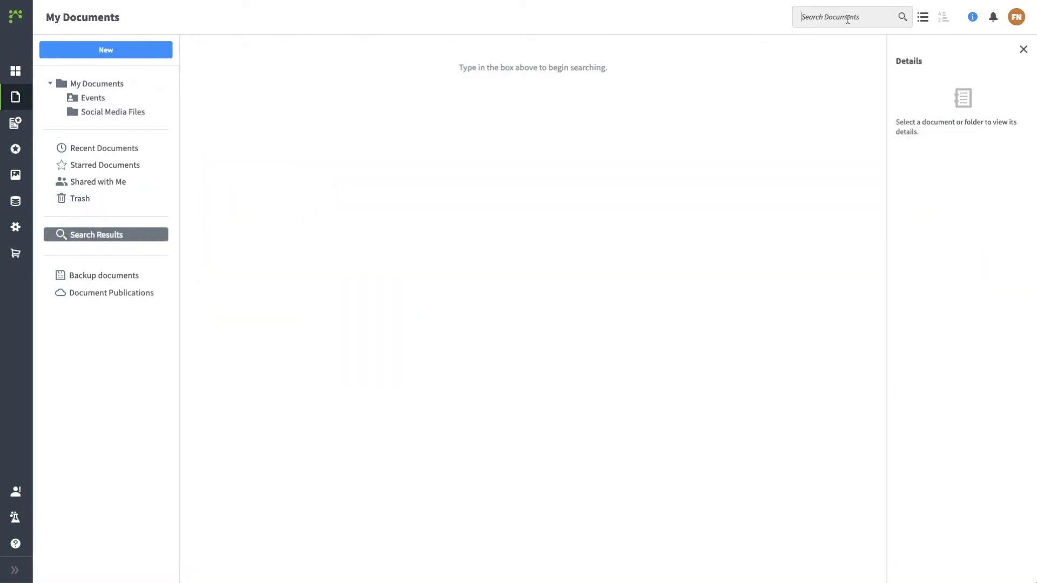
text(rack)
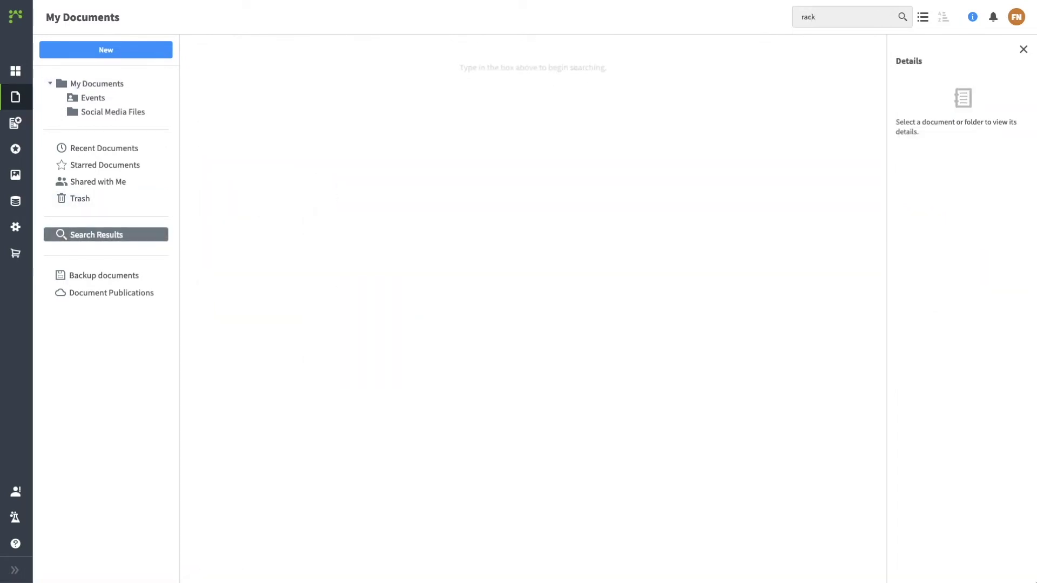
key(BackSpace)
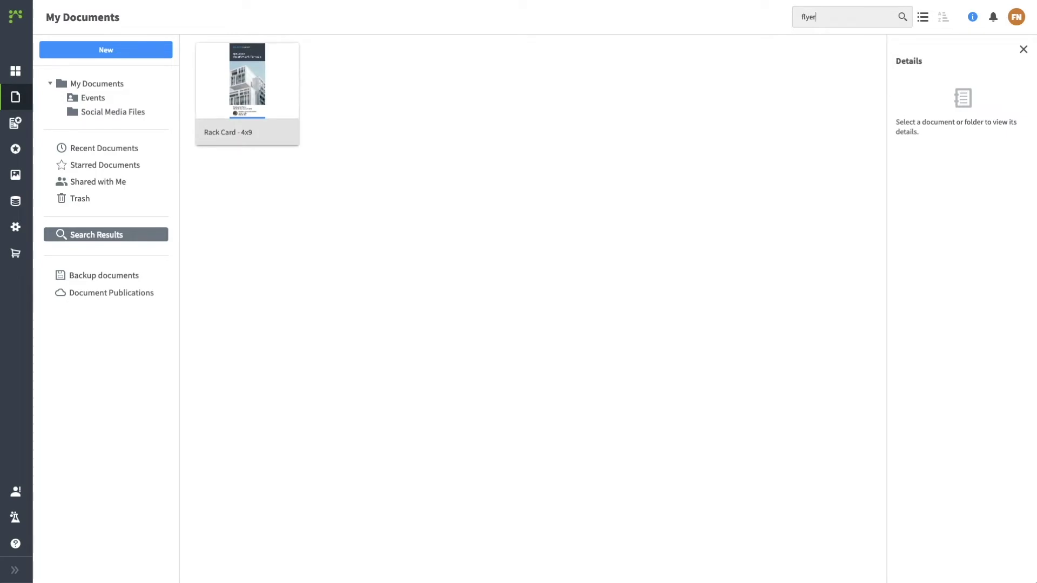
key(BackSpace)
key(BackSpace)
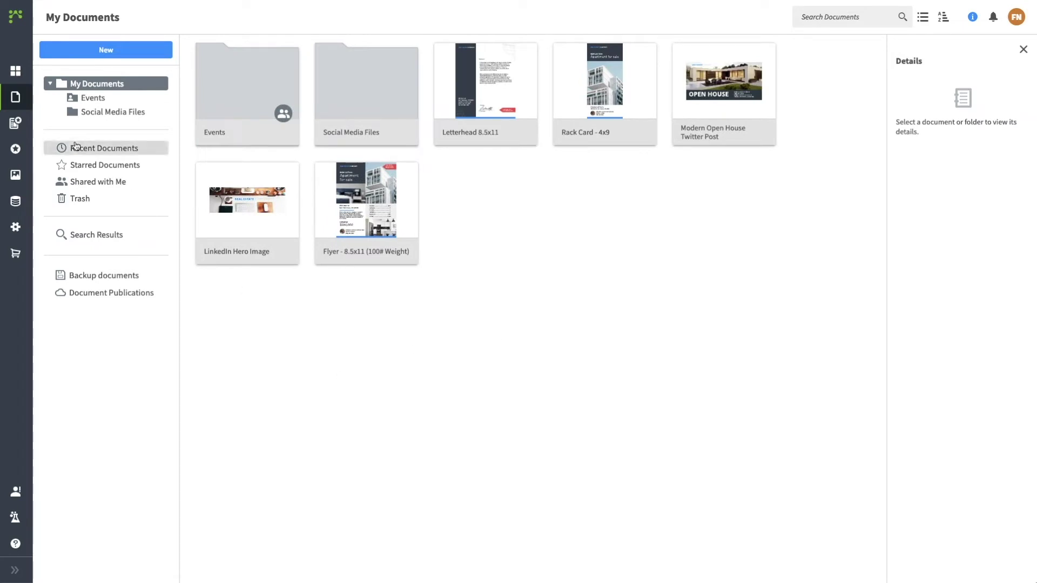
- Open the Templates library and choose the Brand Templates collection
click(12, 123)
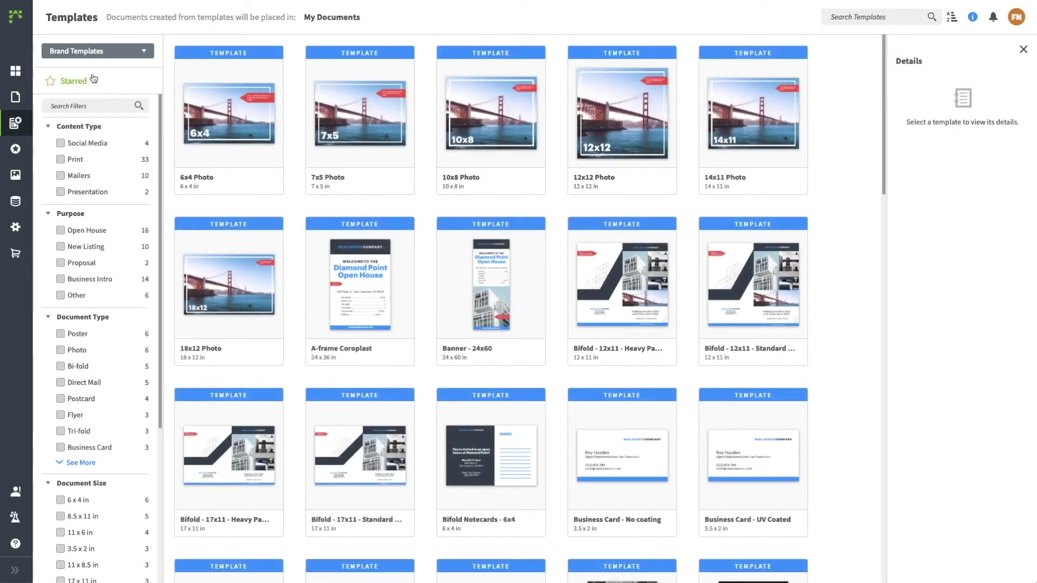
click(110, 54)
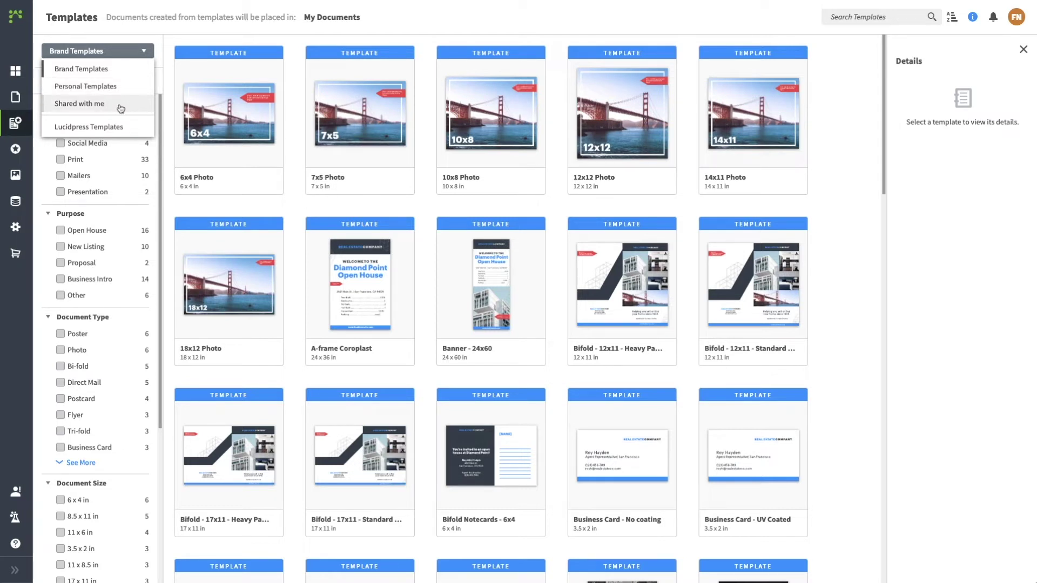
click(118, 74)
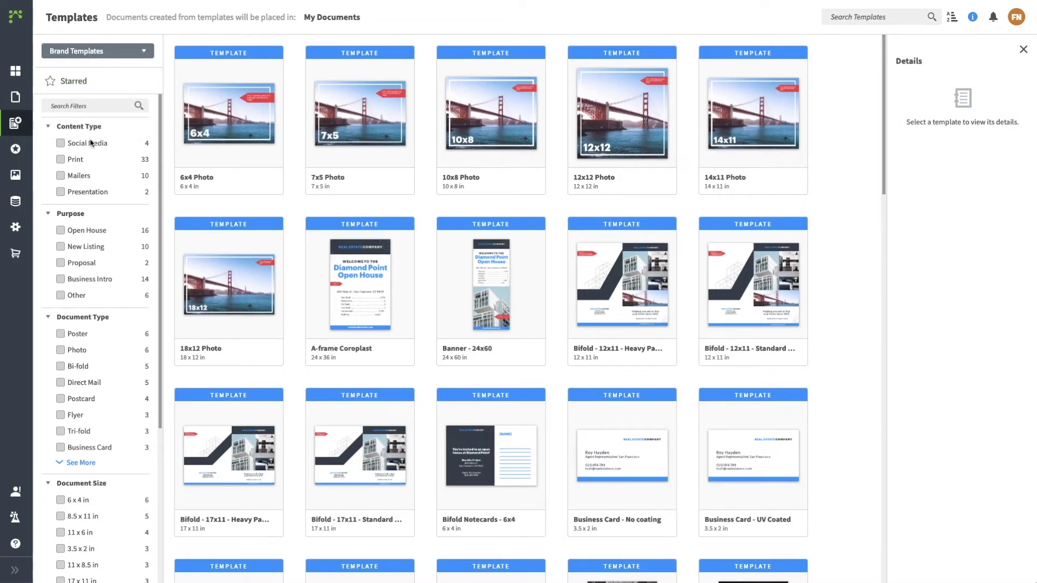
- Filter templates by Print, New Listing and Business Intro, then preview and use Bifold - 12x11 - Heavy Paper
click(60, 159)
click(61, 246)
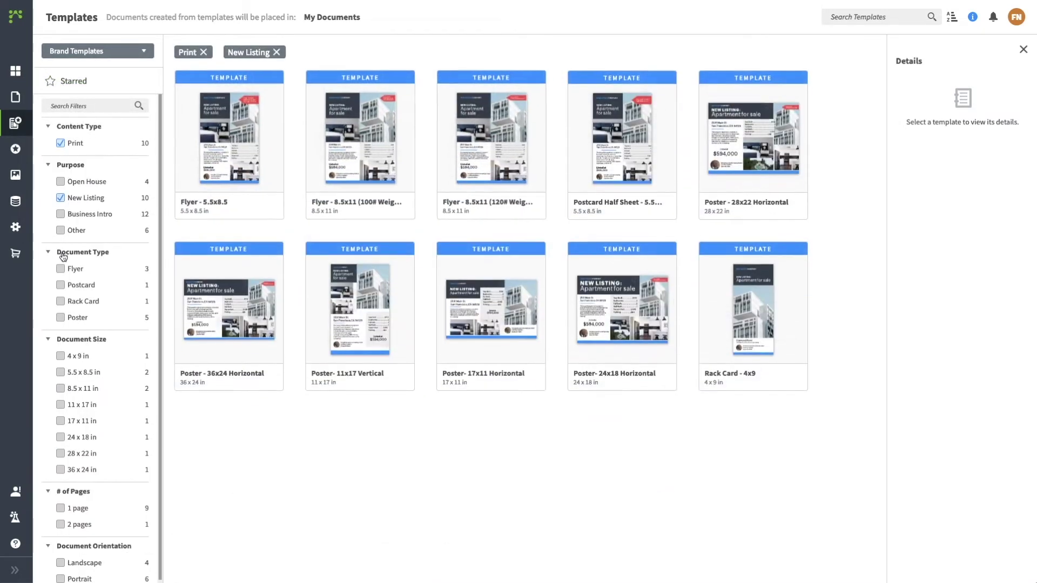
click(59, 215)
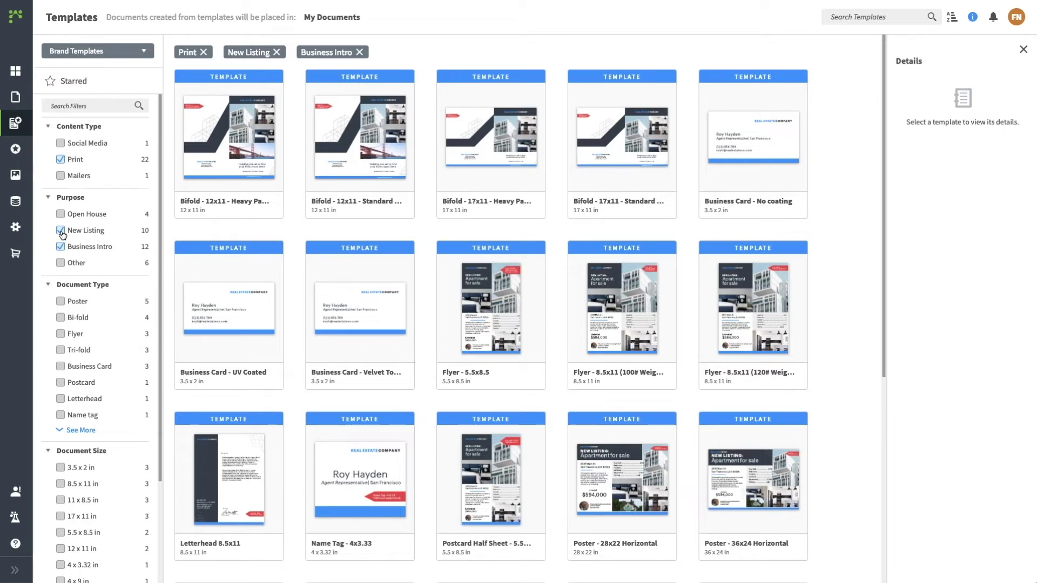
mouse_move(231, 183)
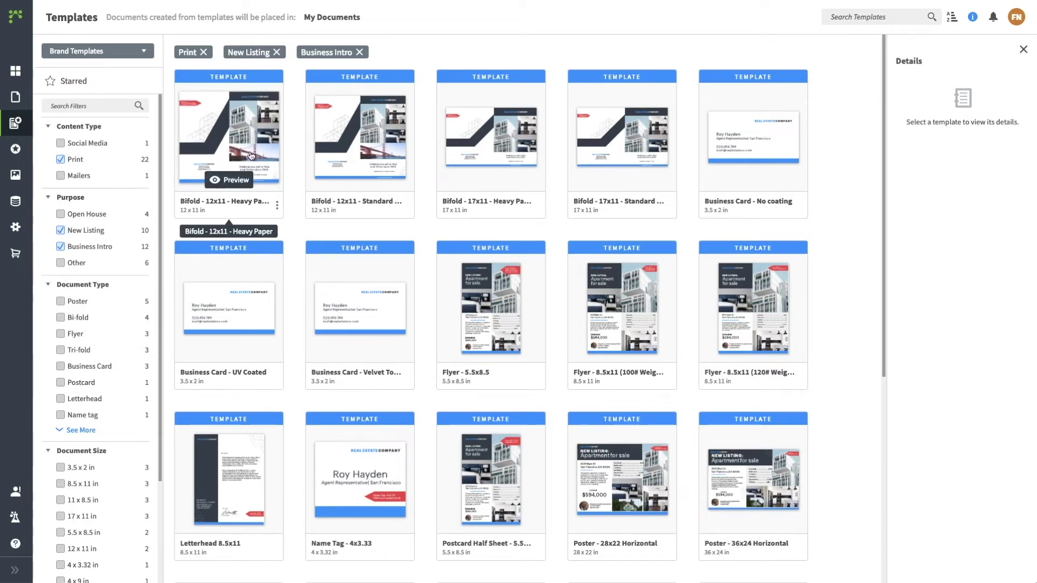
click(231, 180)
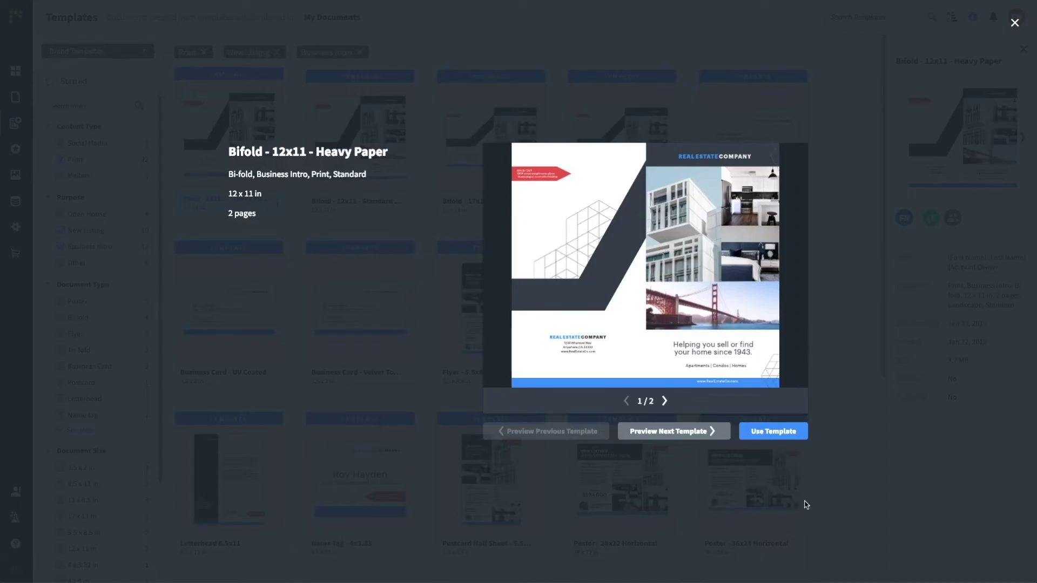
click(789, 431)
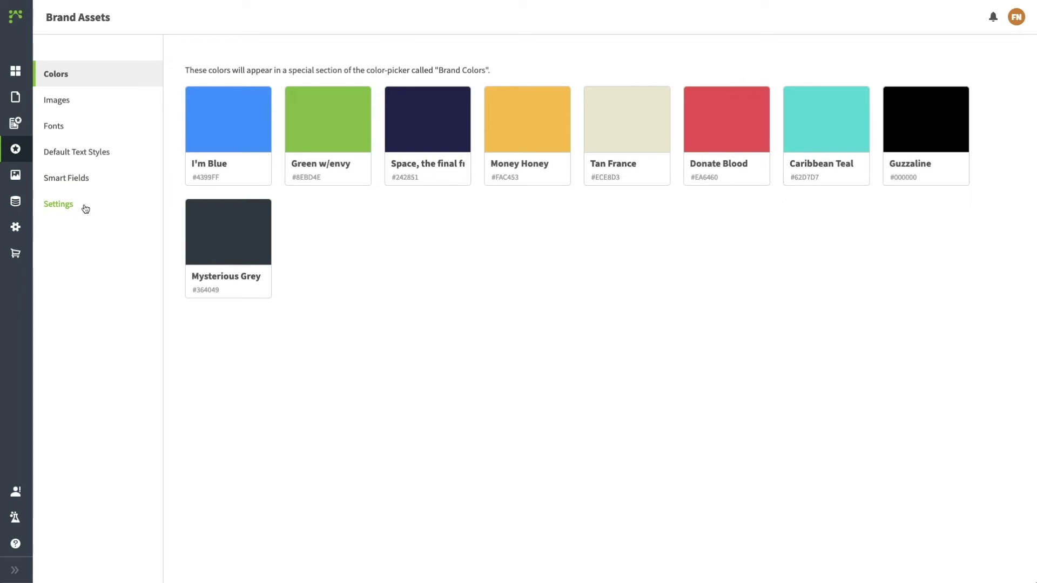
- Open the My Images library from the sidebar
click(16, 175)
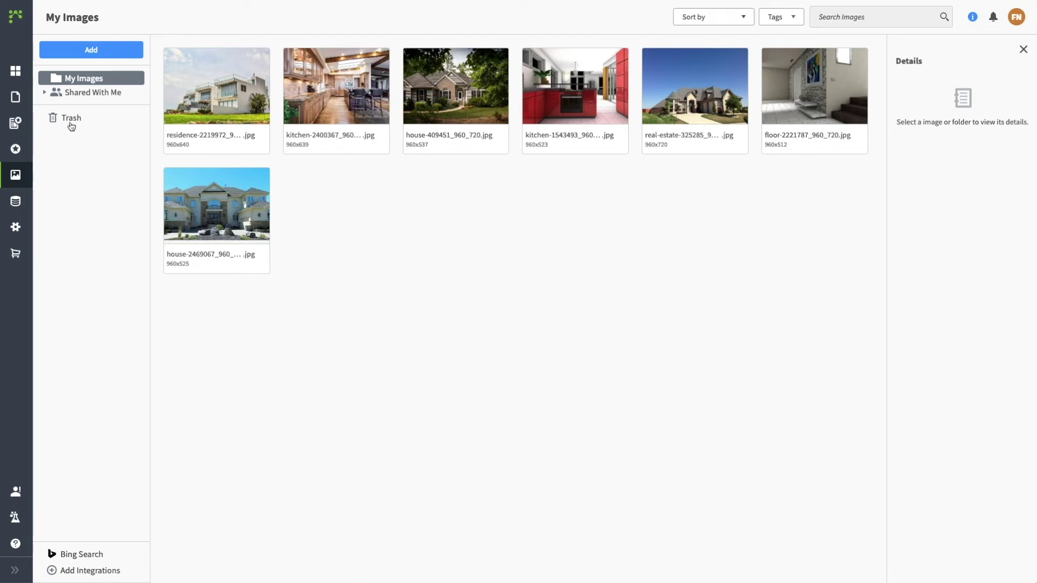
- Move the residence-2219972 image to the trash and view the Trash folder
click(45, 92)
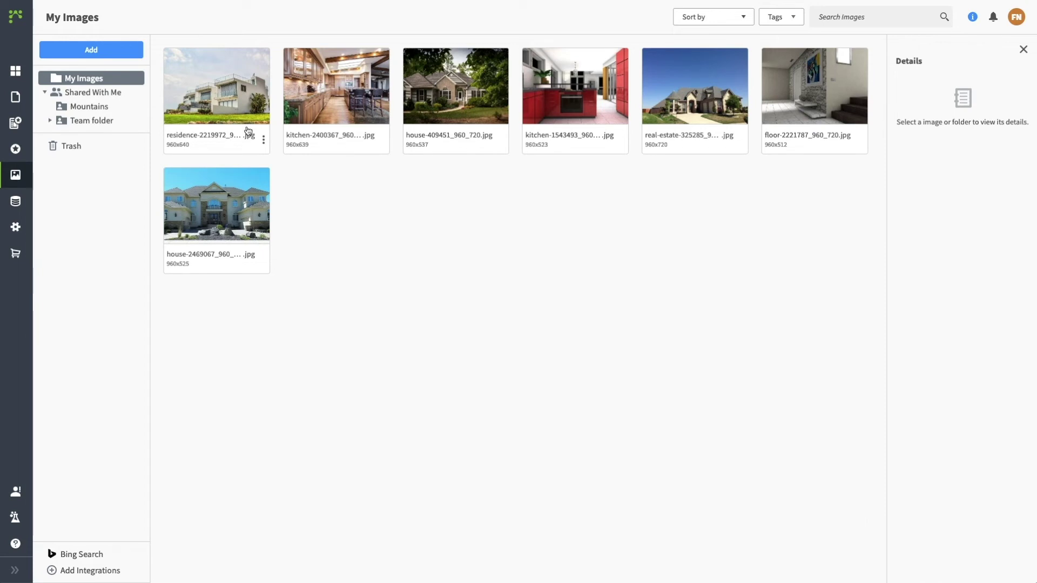
click(263, 140)
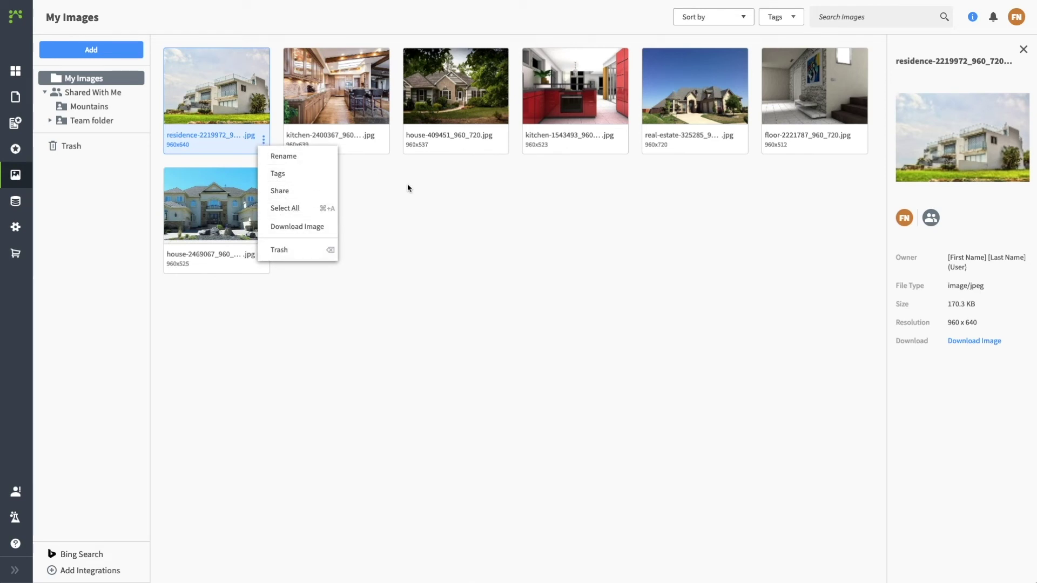
click(292, 250)
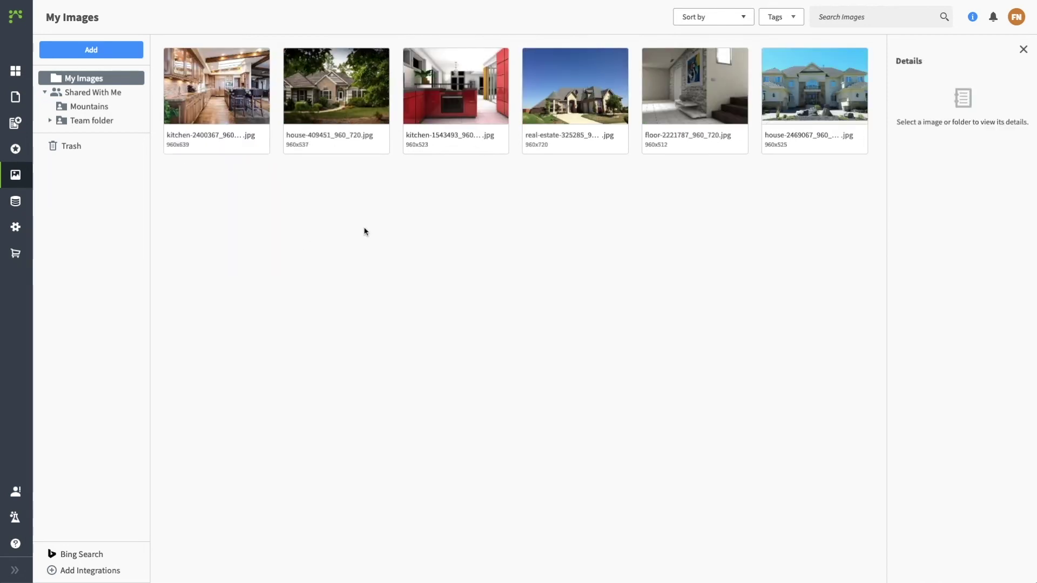
click(75, 146)
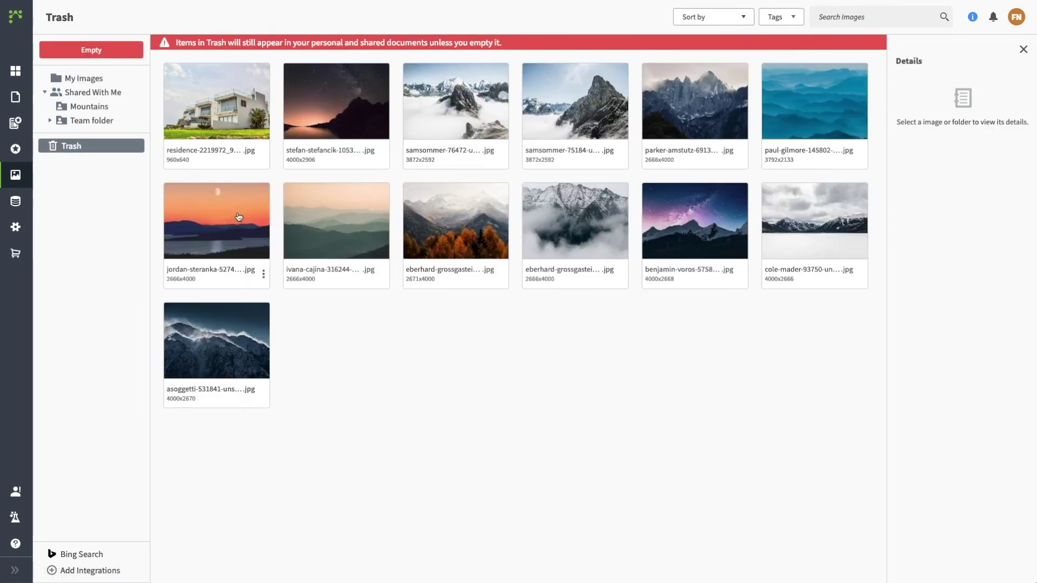
- Restore the residence-2219972 image from Trash and return to My Images
mouse_move(243, 153)
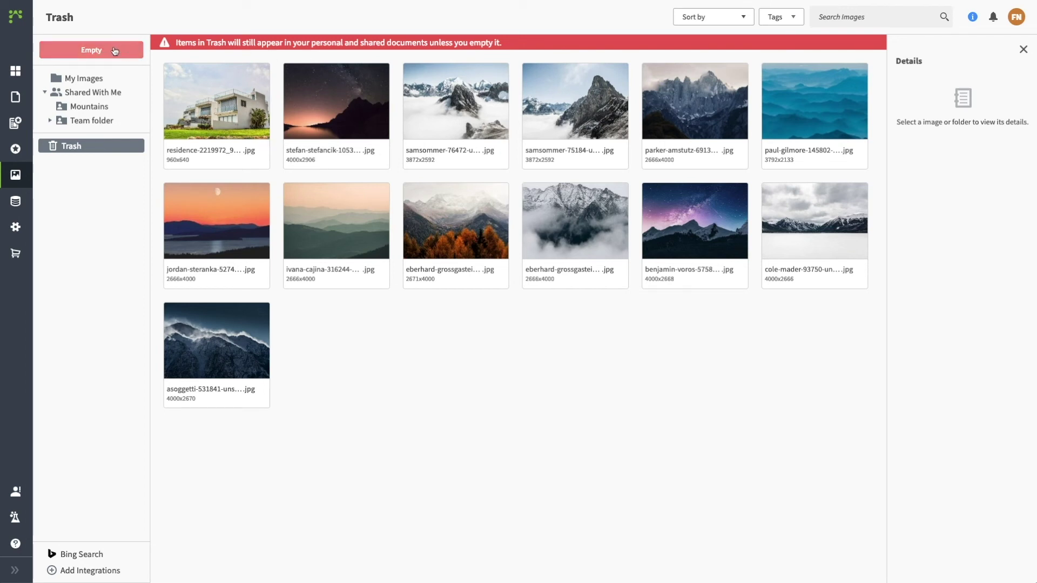
mouse_move(235, 132)
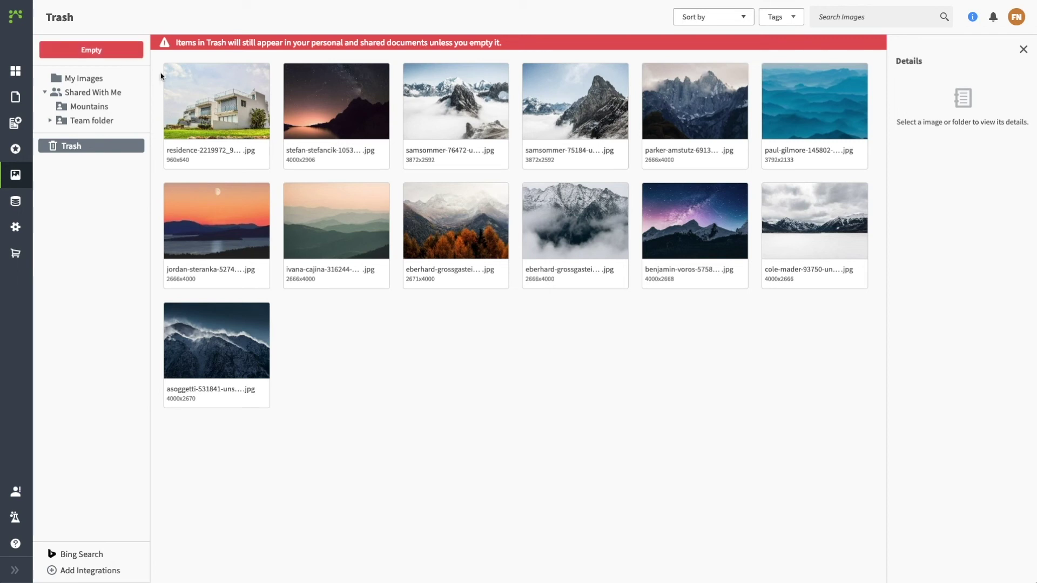
click(264, 156)
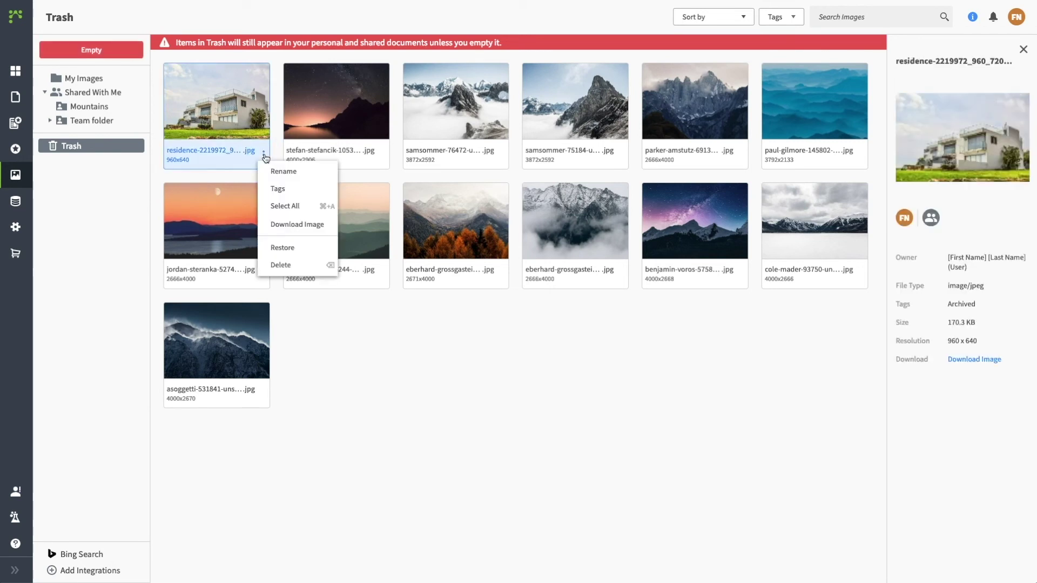
click(282, 246)
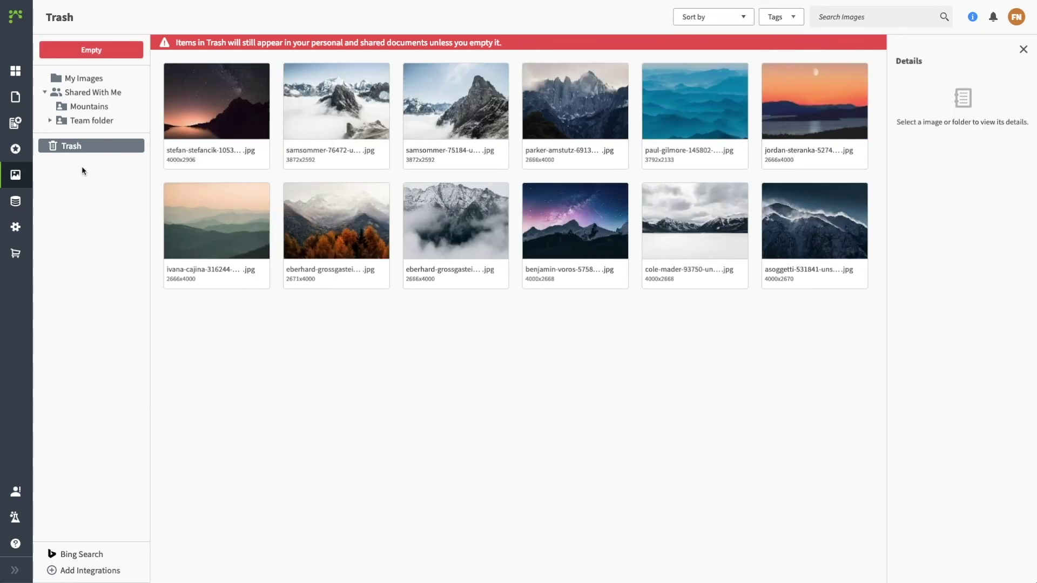
click(84, 78)
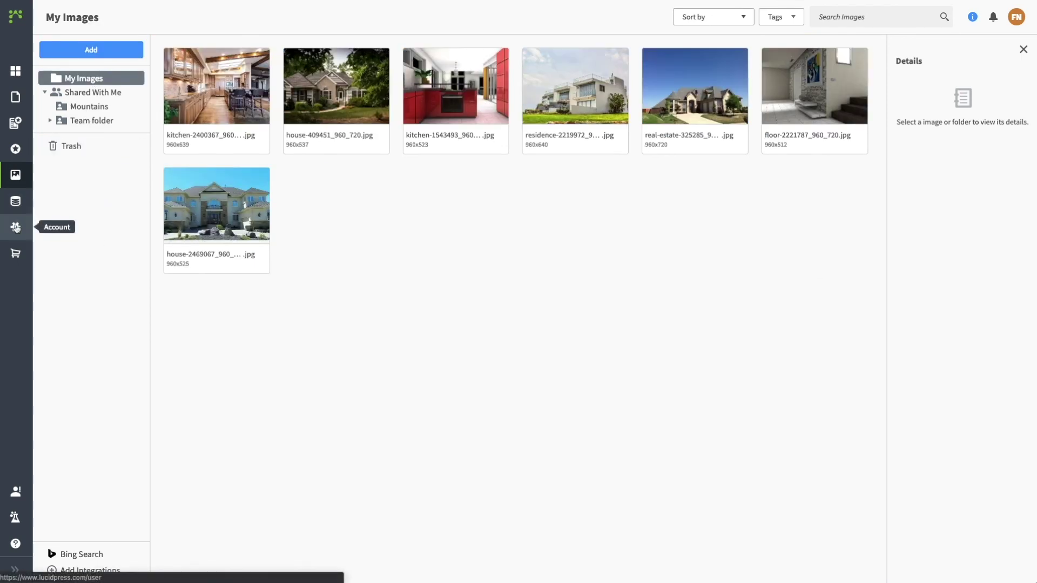
click(16, 227)
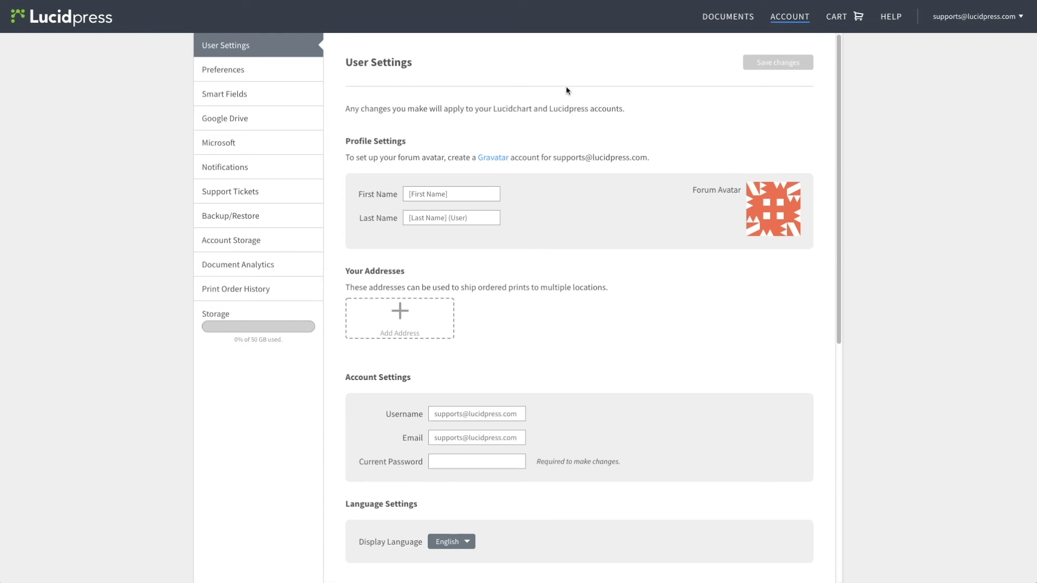
- Return to the documents dashboard and open the Help Center
click(735, 17)
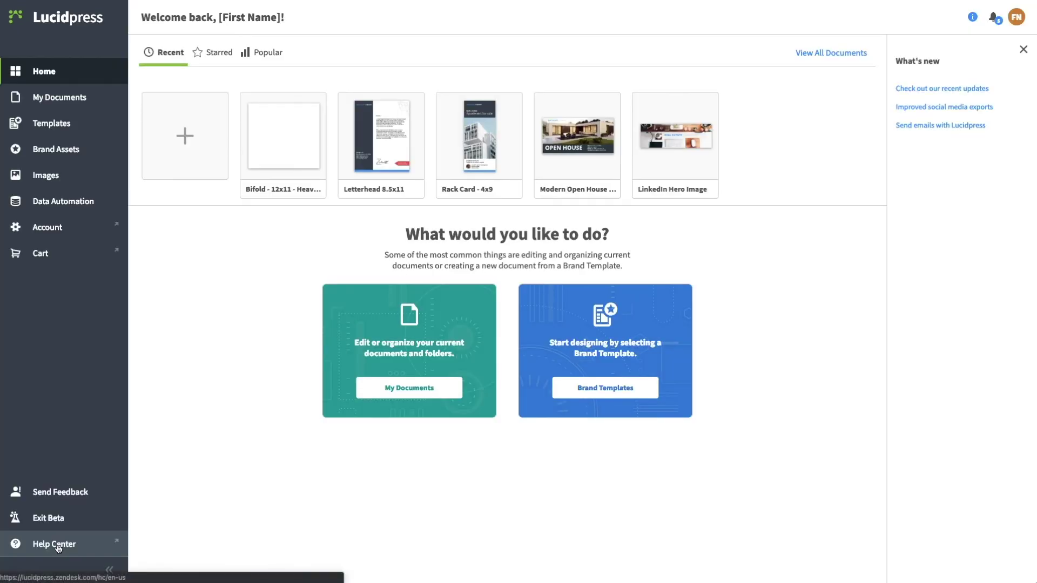
click(54, 544)
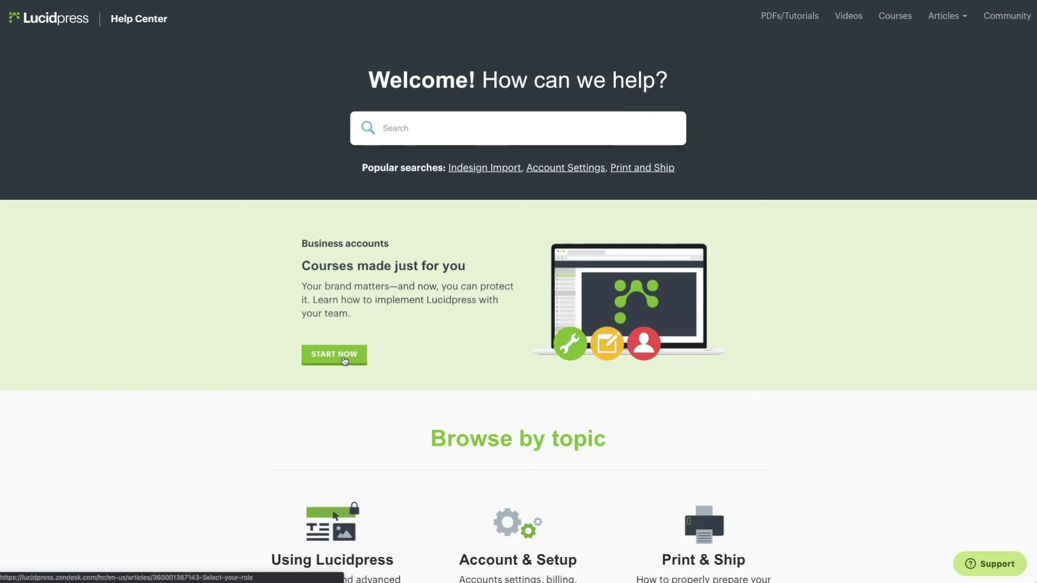
- Search the Help Center for 'new platform' to find the Lucidpress 2.0 article
scroll(394, 452, down, 6)
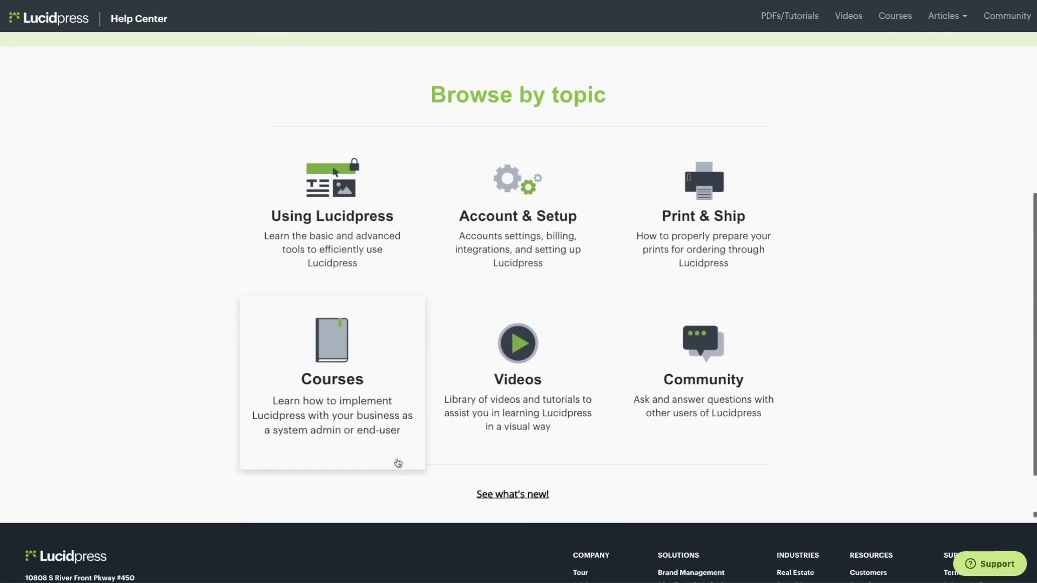
scroll(751, 378, up, 6)
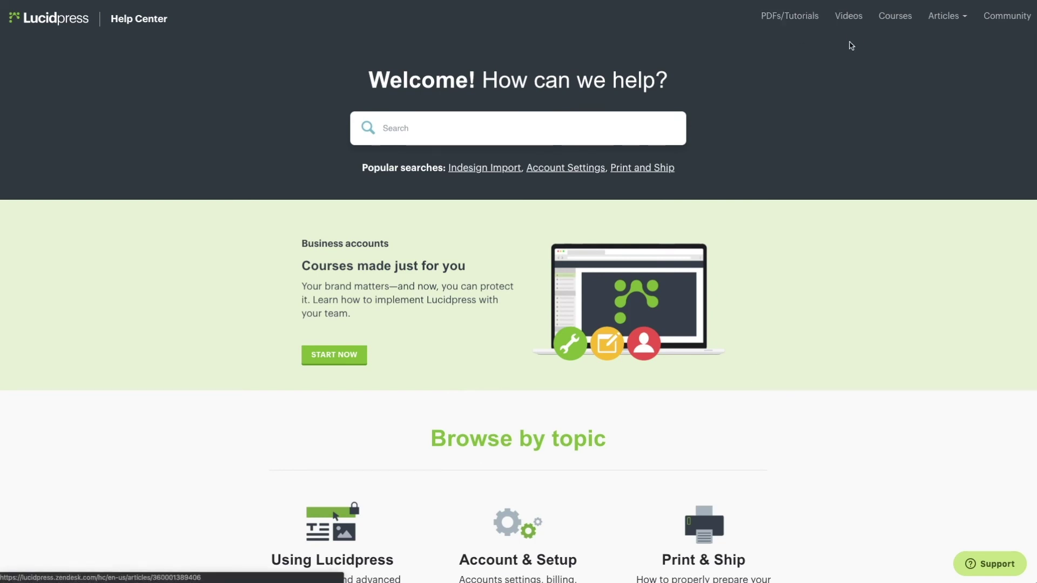
click(574, 130)
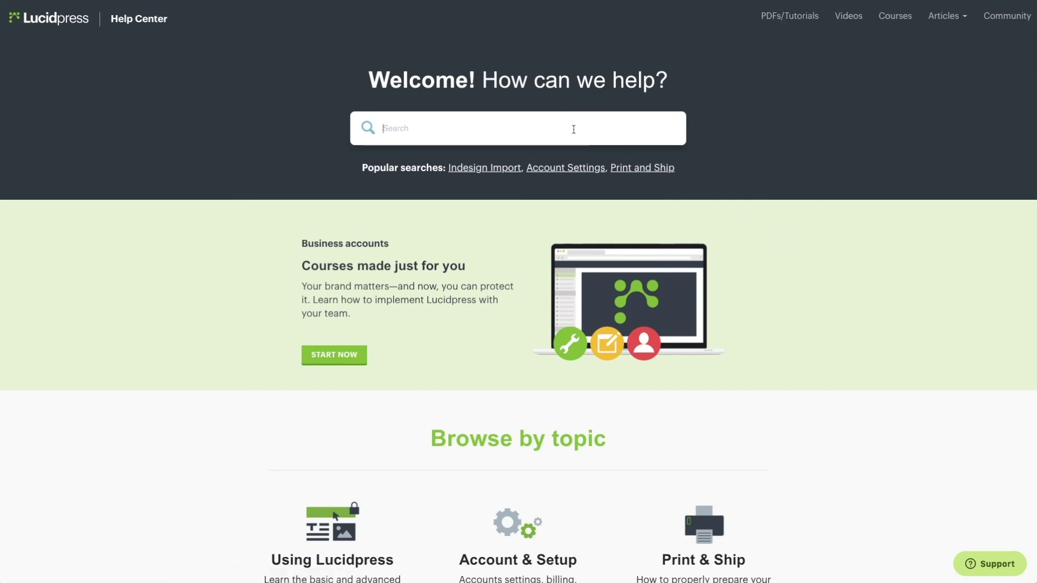
text(new platform)
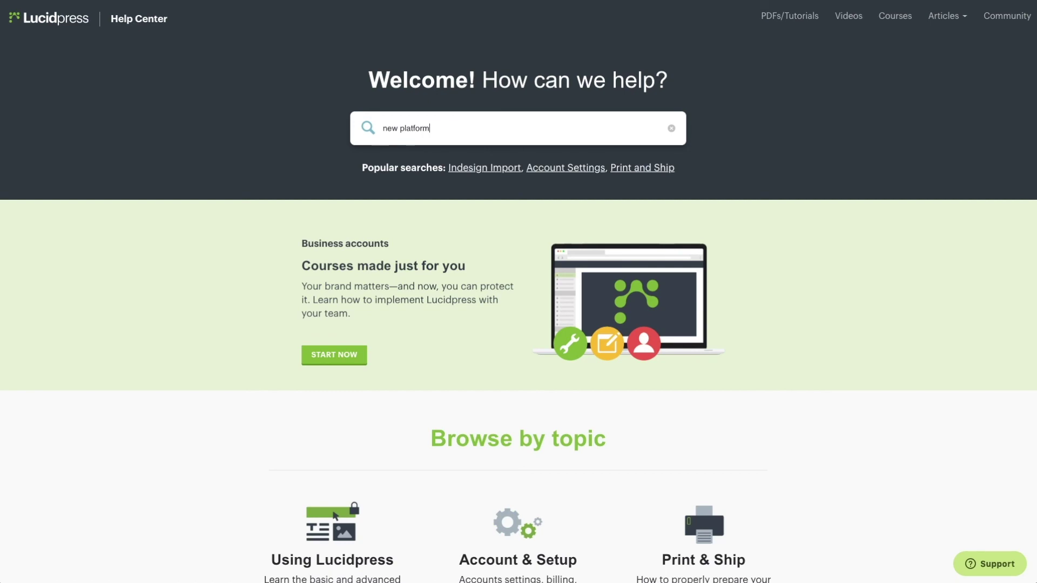